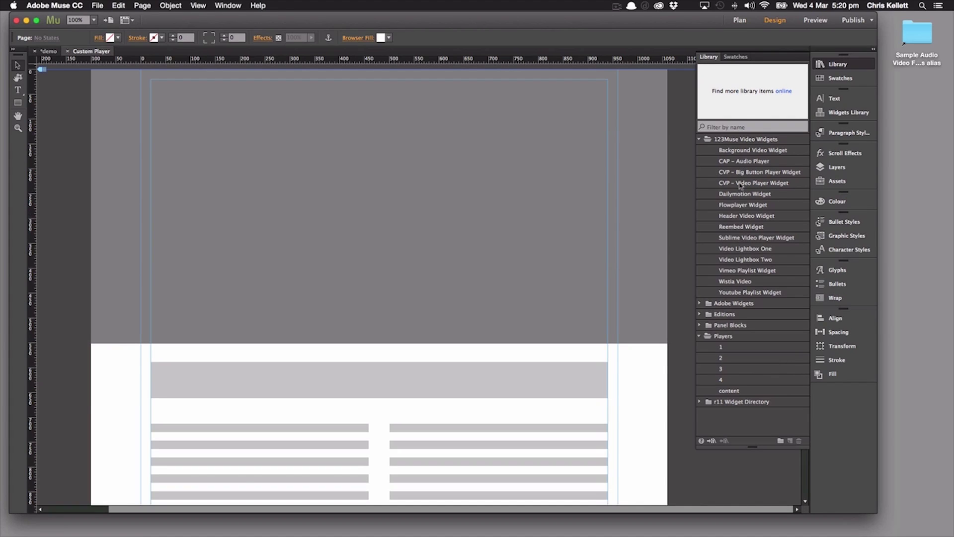
- Place the CVP Video Player widget from the Library near the top of the page and show its options
left_click_drag(743, 184, 367, 158)
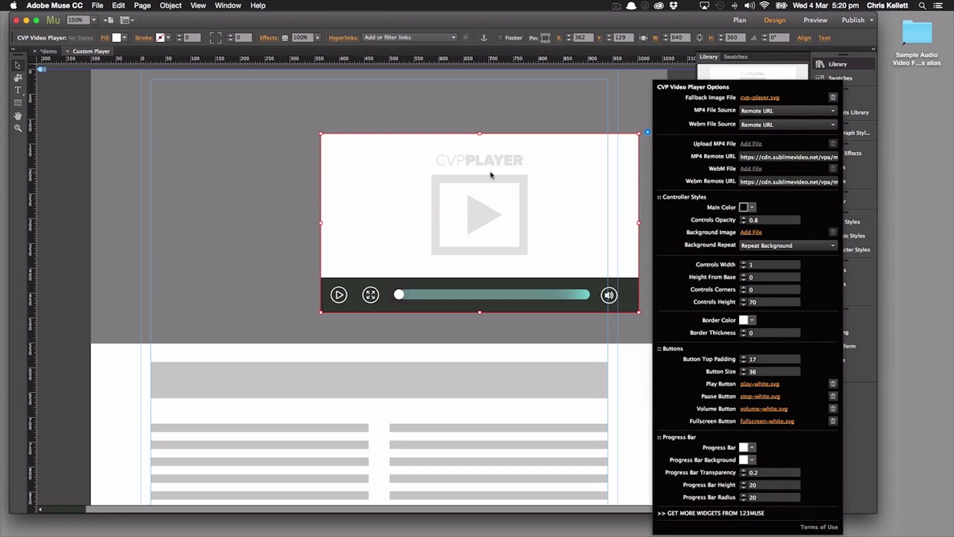
mouse_move(411, 160)
left_mouse_down()
mouse_move(299, 145)
mouse_move(408, 164)
mouse_move(410, 155)
left_mouse_up()
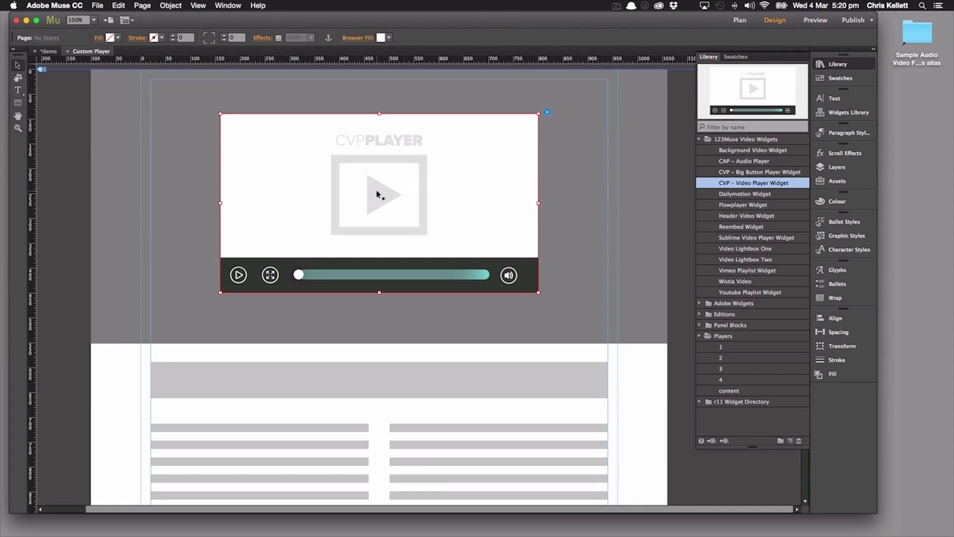
left_click(546, 112)
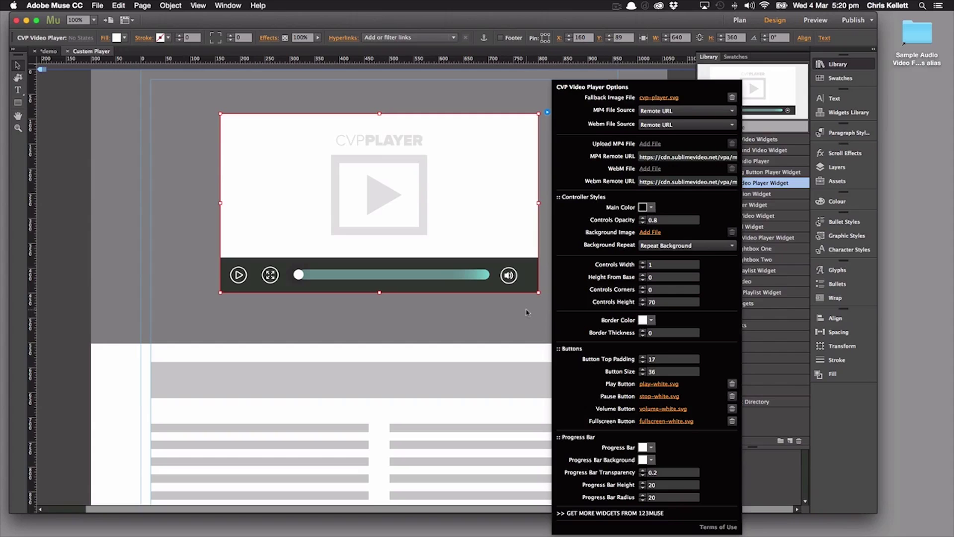
- Preview the page and play the sunset video in the player, then return to Design view
left_click(569, 97)
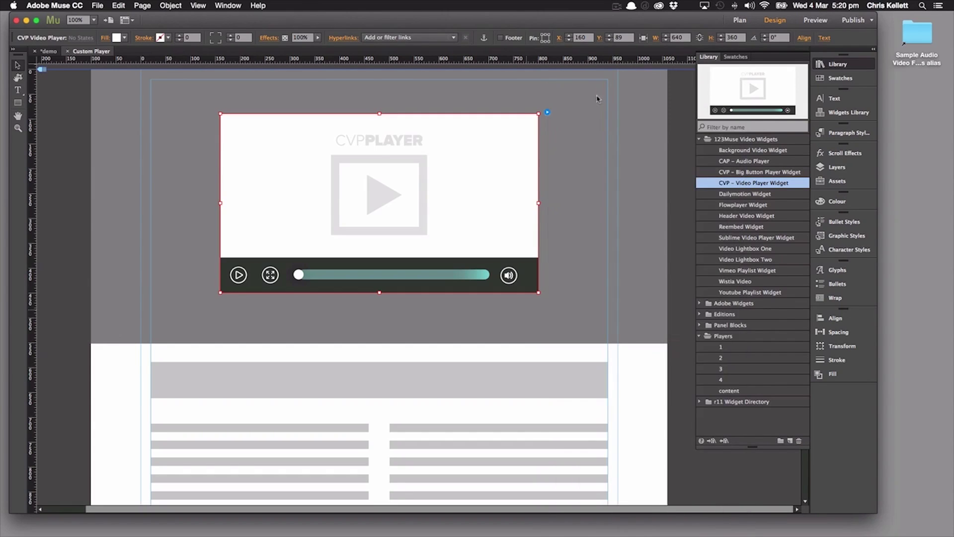
left_click(815, 20)
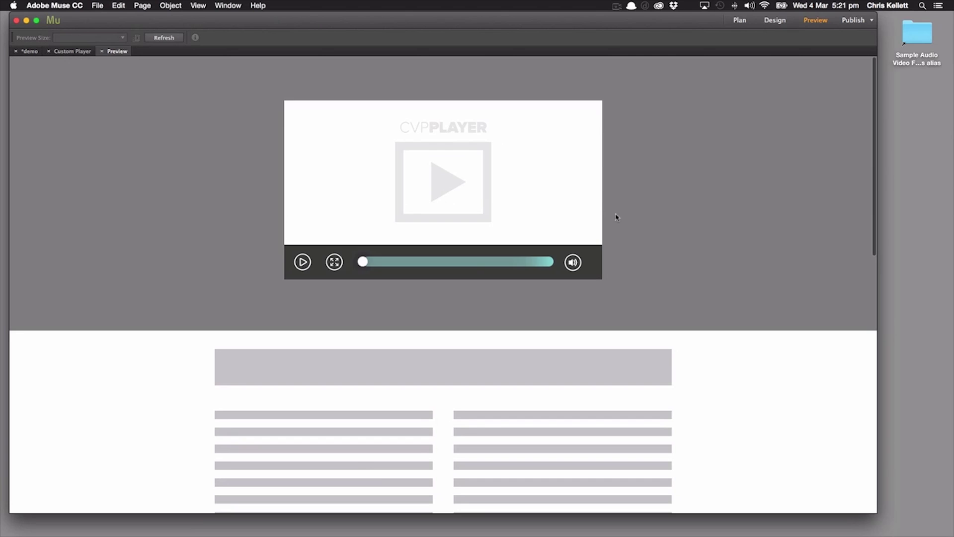
left_click(302, 262)
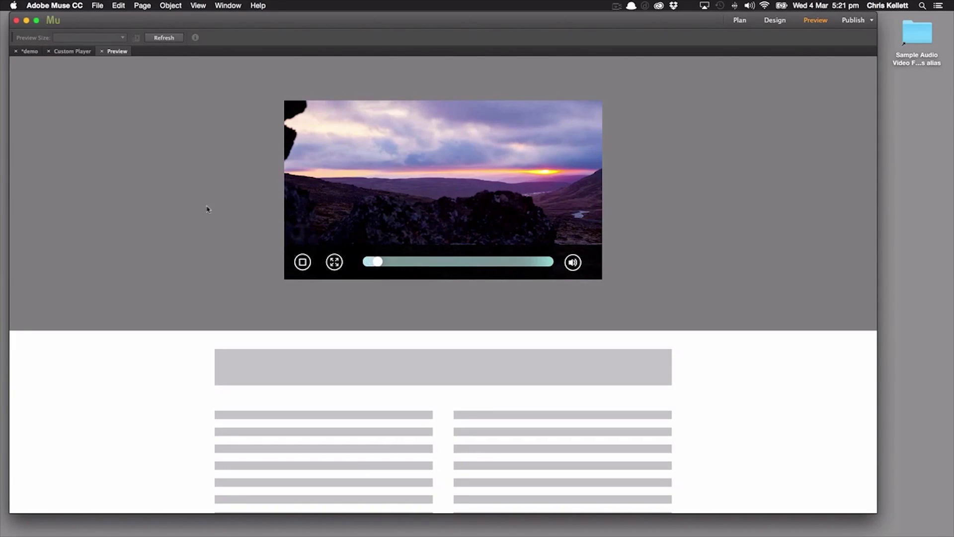
left_click(101, 51)
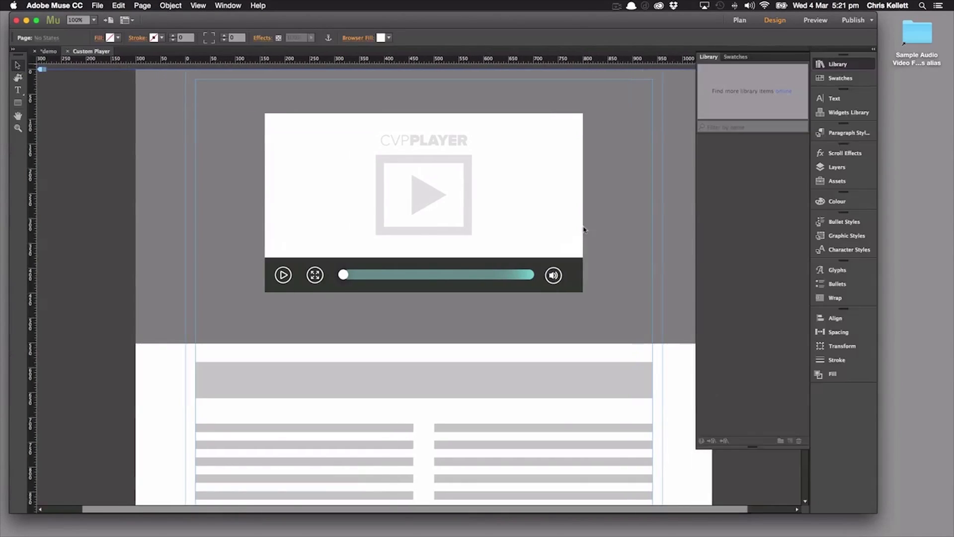
- In the player options, try an Uploaded File MP4 source, cancel, and keep Remote URL
left_click(569, 168)
left_click(592, 112)
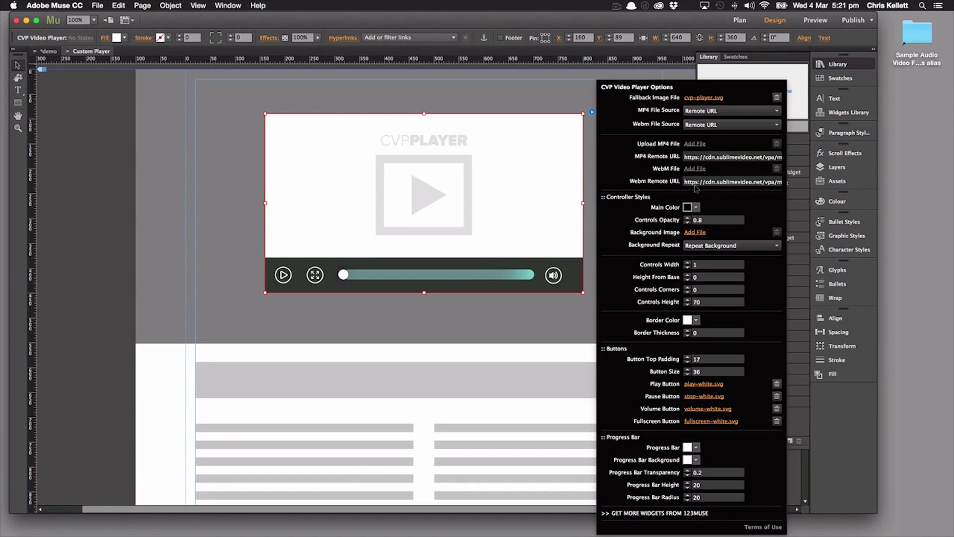
left_click(702, 113)
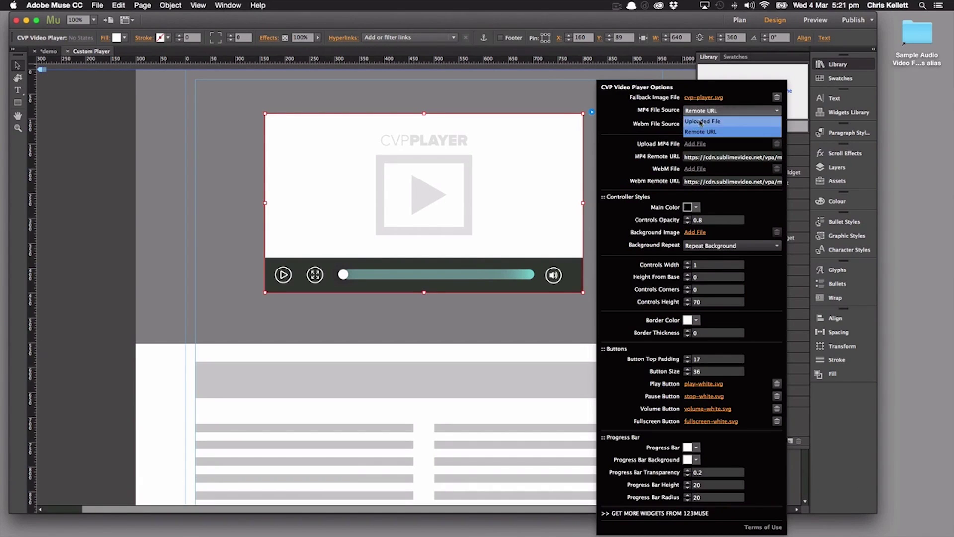
key("Return")
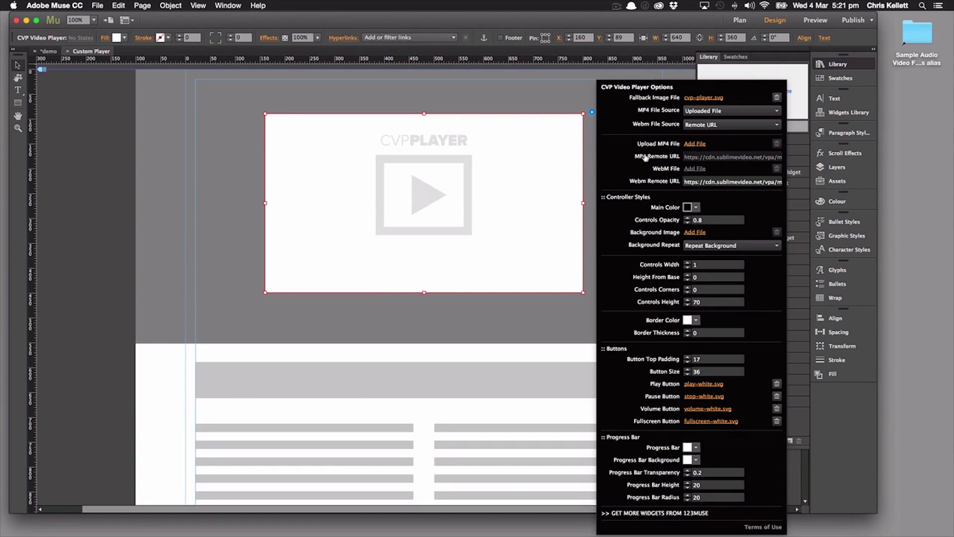
left_click(695, 144)
left_click(733, 525)
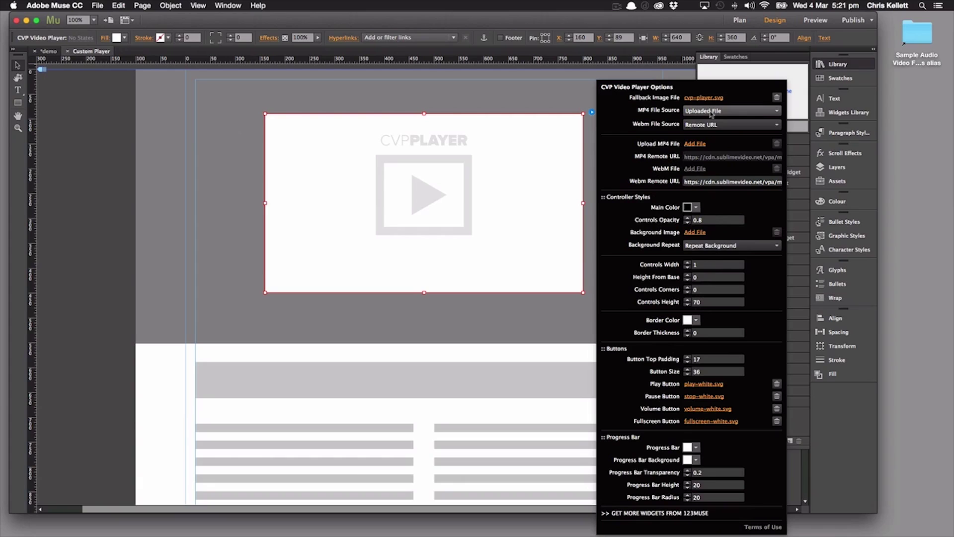
left_click(685, 111)
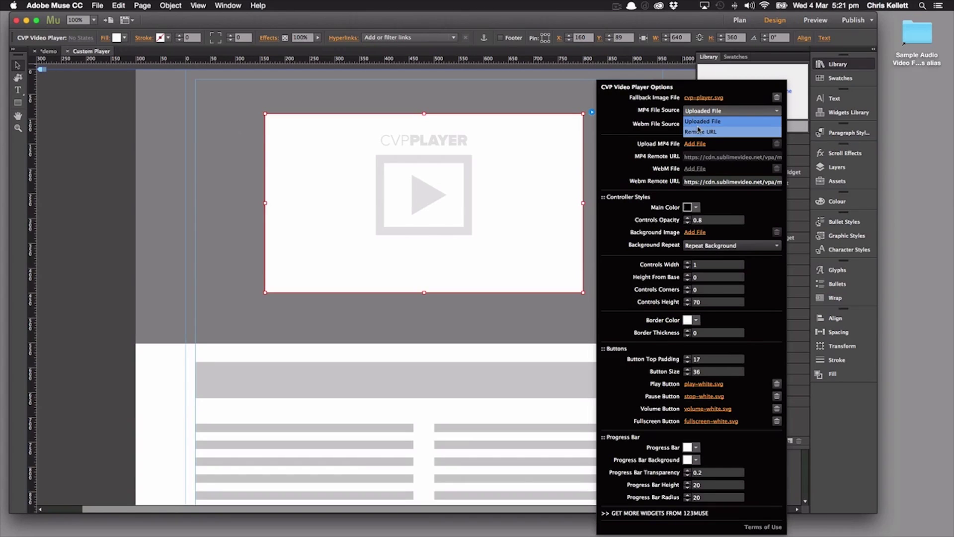
left_click(700, 132)
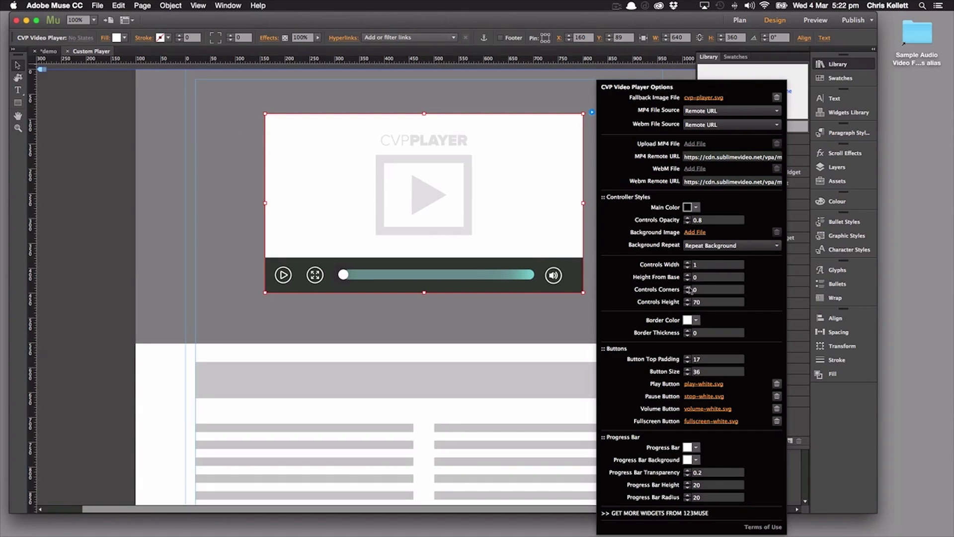
- Set Height From Base to -70 so the control bar sits below the 430-tall video
left_click(701, 278)
key("Return")
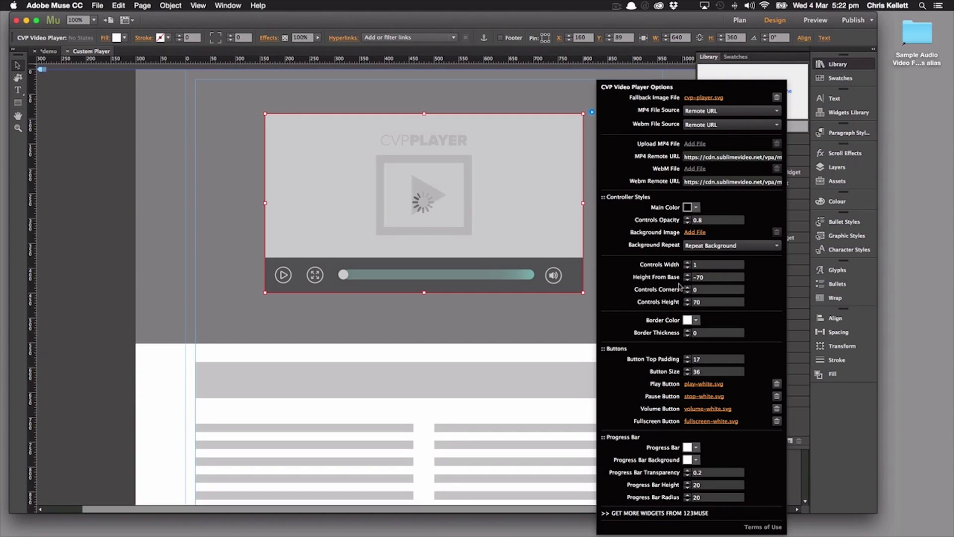
left_click(492, 236)
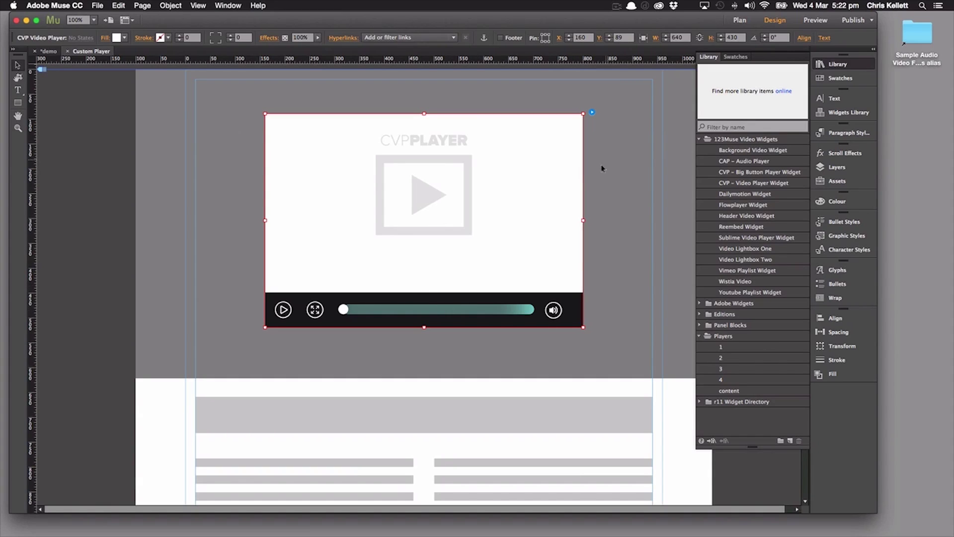
left_click(592, 111)
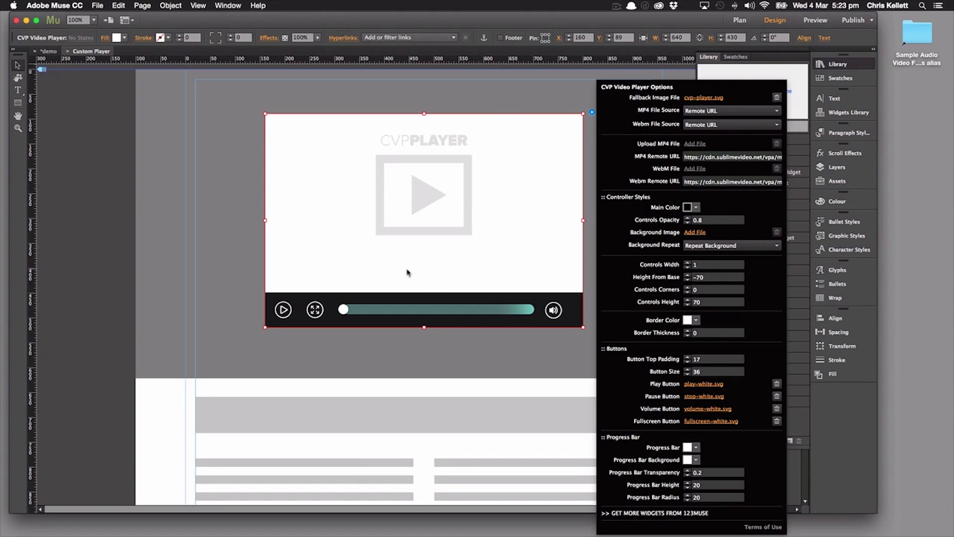
- Set Height From Base to 10 and shrink the player to 360 px tall
left_click(710, 277)
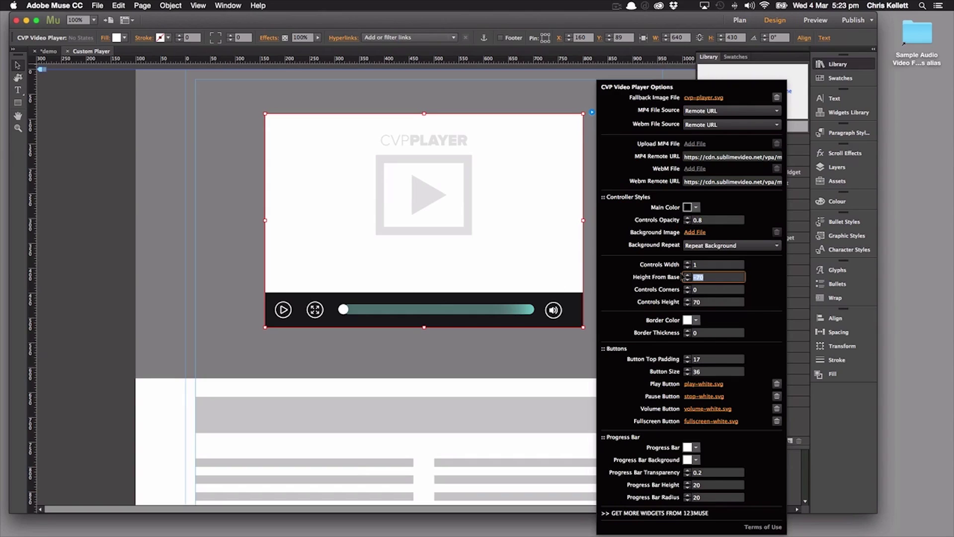
type("20")
key("Return")
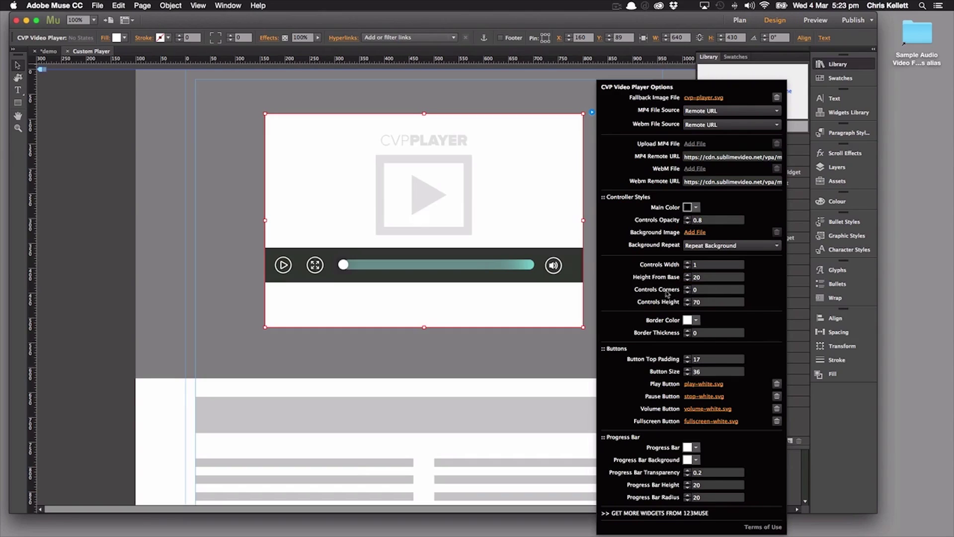
left_click(681, 280)
type("10")
key("Return")
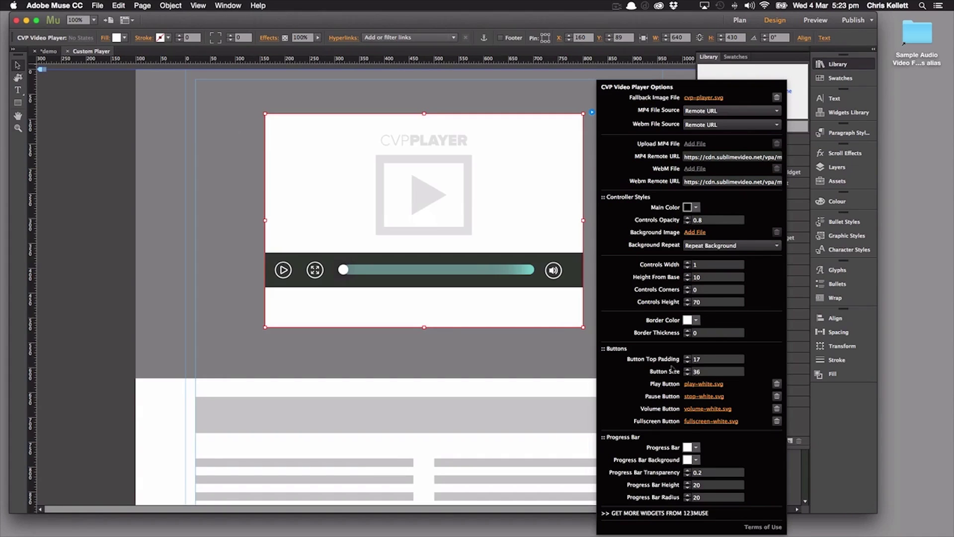
left_click(425, 327)
left_click_drag(424, 328, 431, 263)
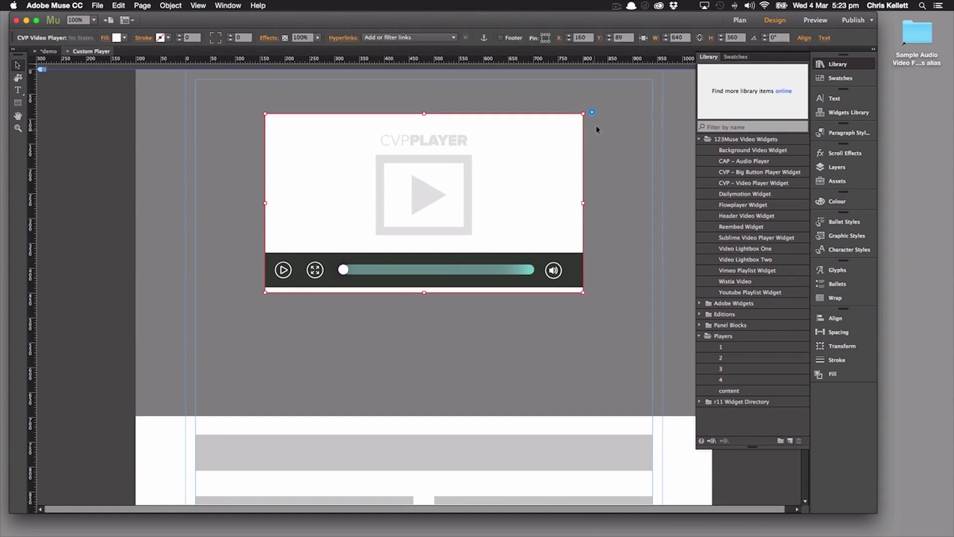
- Set Controls Width to 0.9 and Controls Corners to 100 for a narrower, pill-shaped bar
left_click(591, 112)
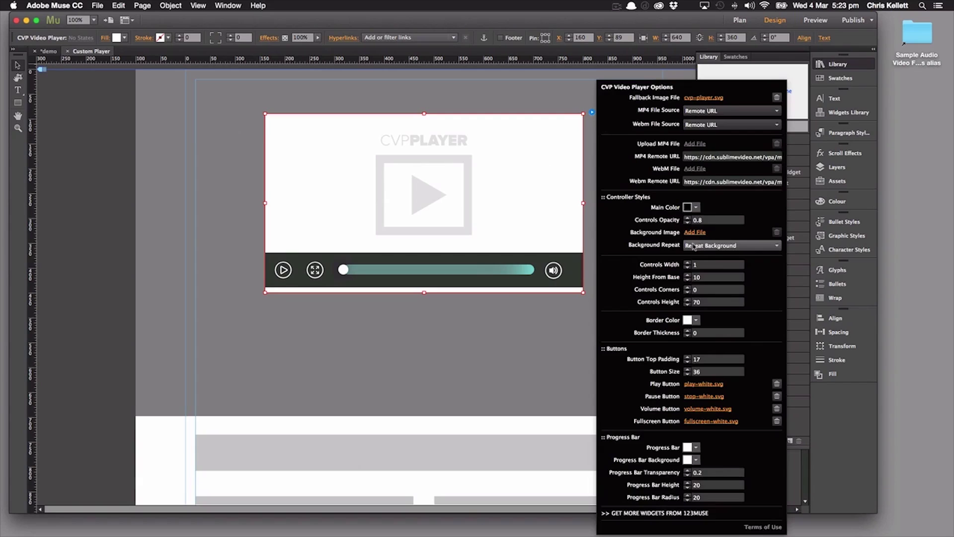
left_click(709, 266)
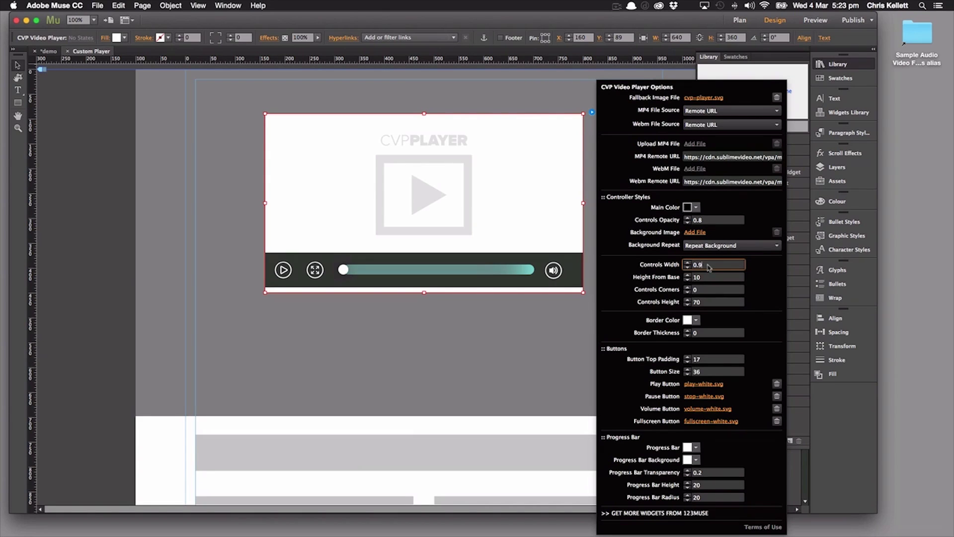
type("0.9")
key("Return")
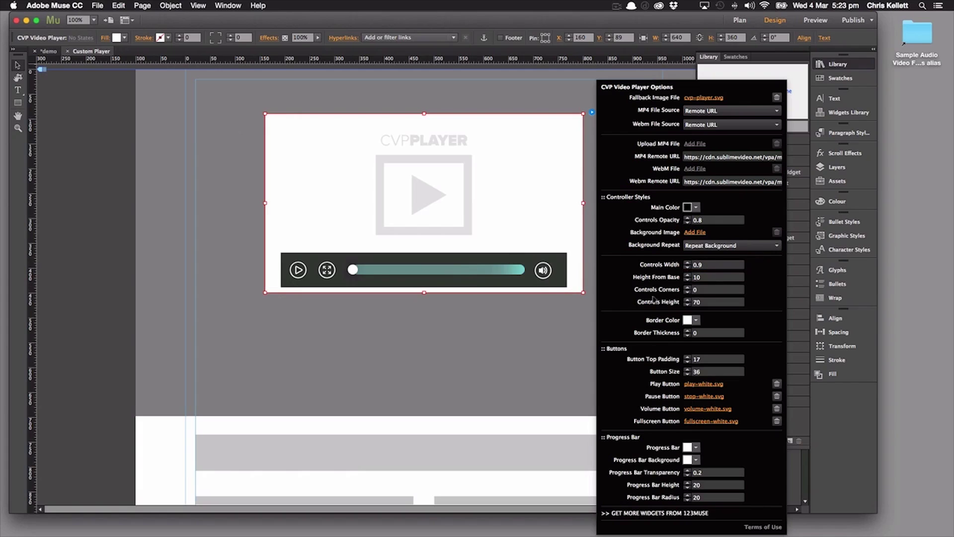
left_click(716, 290)
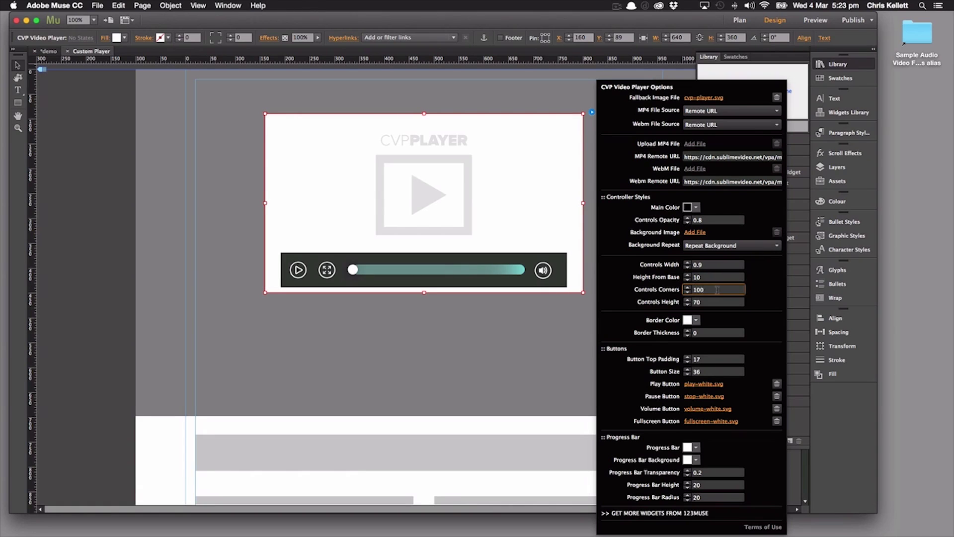
key("Return")
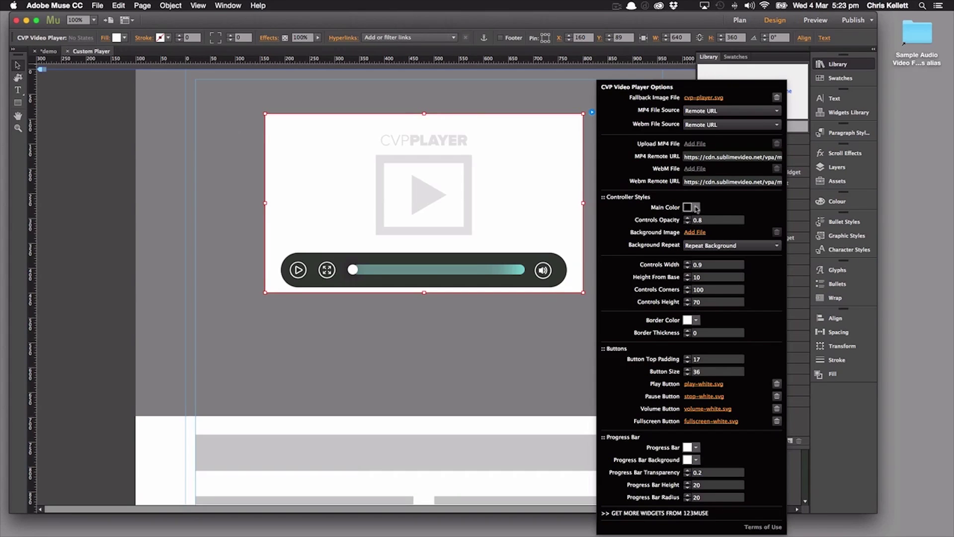
left_click(697, 208)
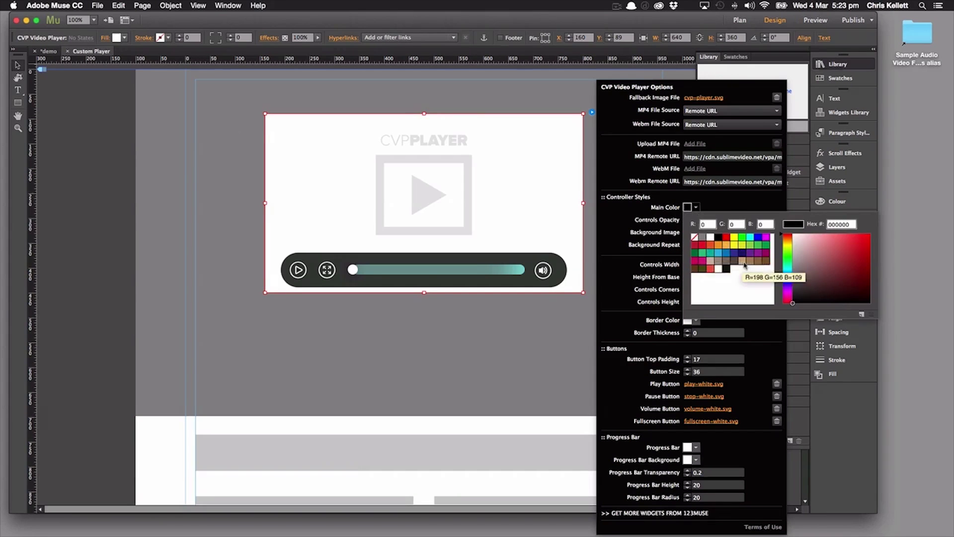
- Change the control bar's Main Color to red (ED1C24)
left_click(702, 245)
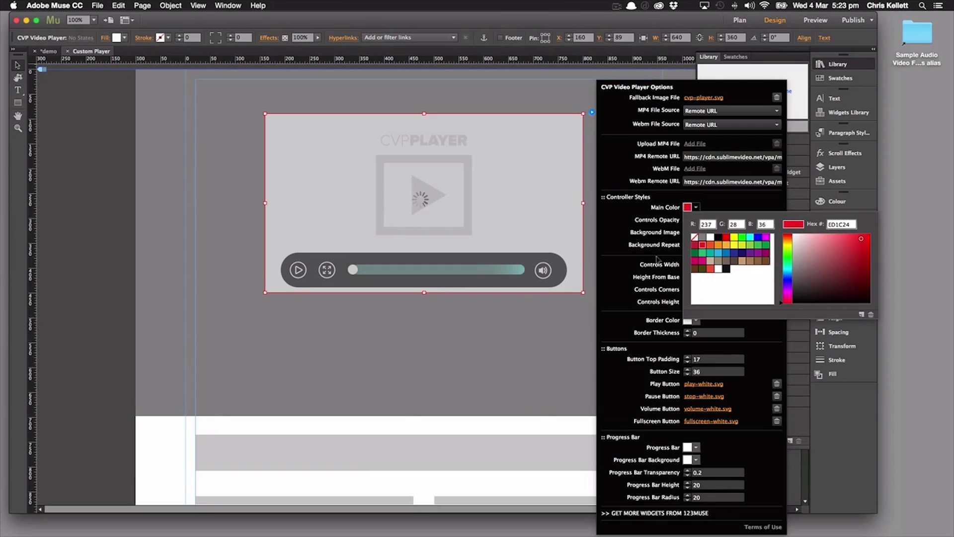
left_click(537, 228)
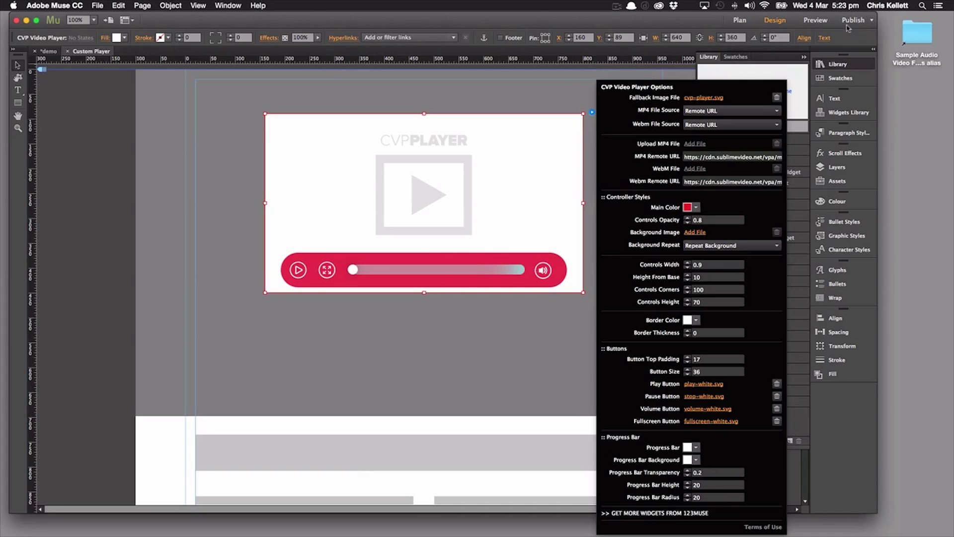
- Preview the red-bar player, play and pause the sunset video, then return to Design view
left_click(816, 19)
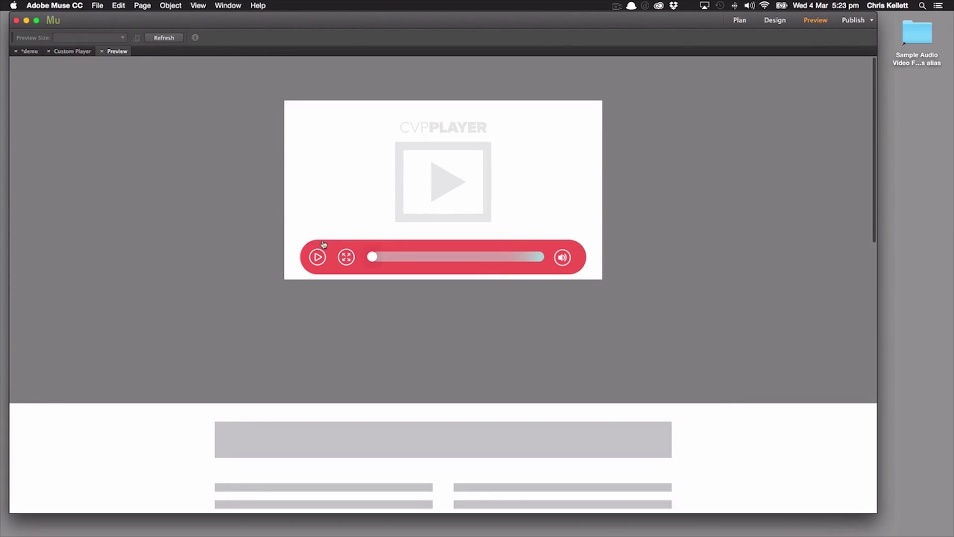
left_click(318, 257)
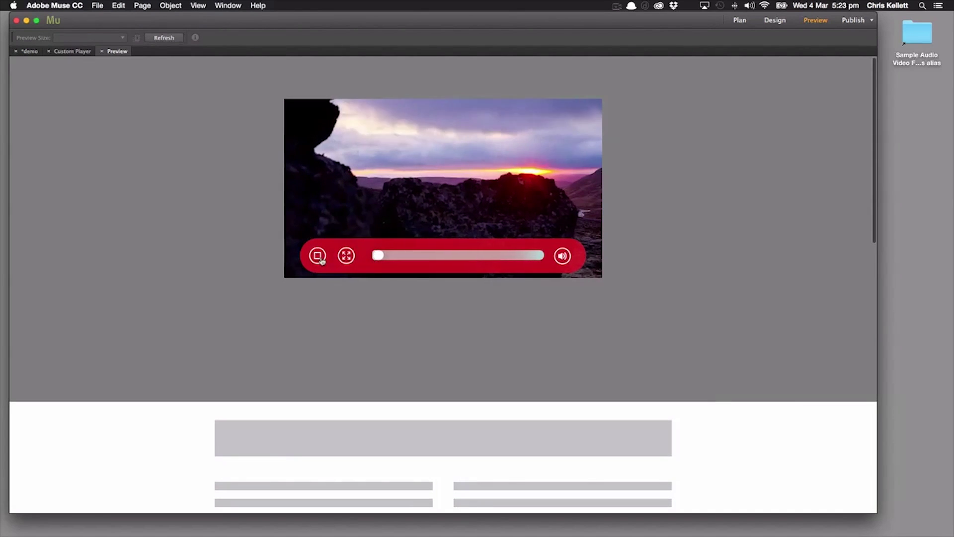
left_click(323, 257)
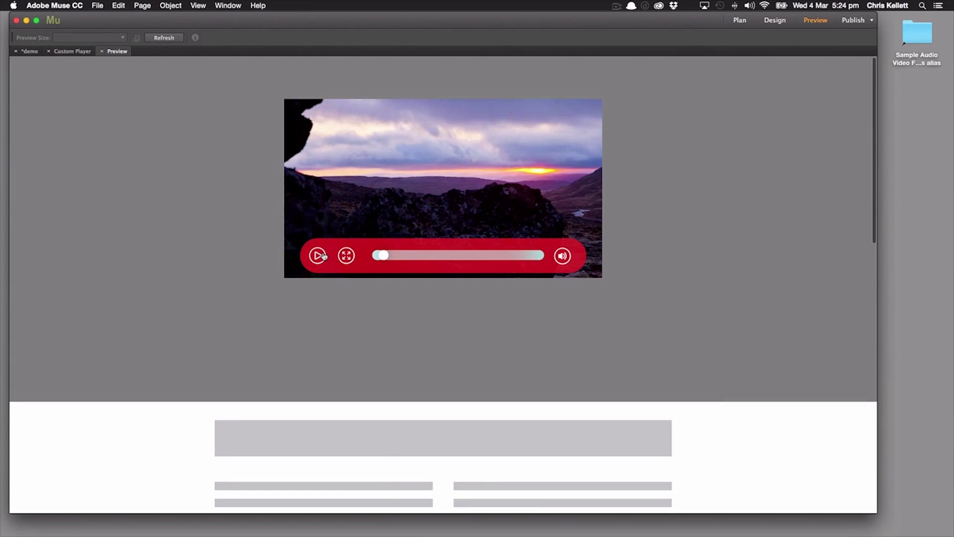
left_click(101, 51)
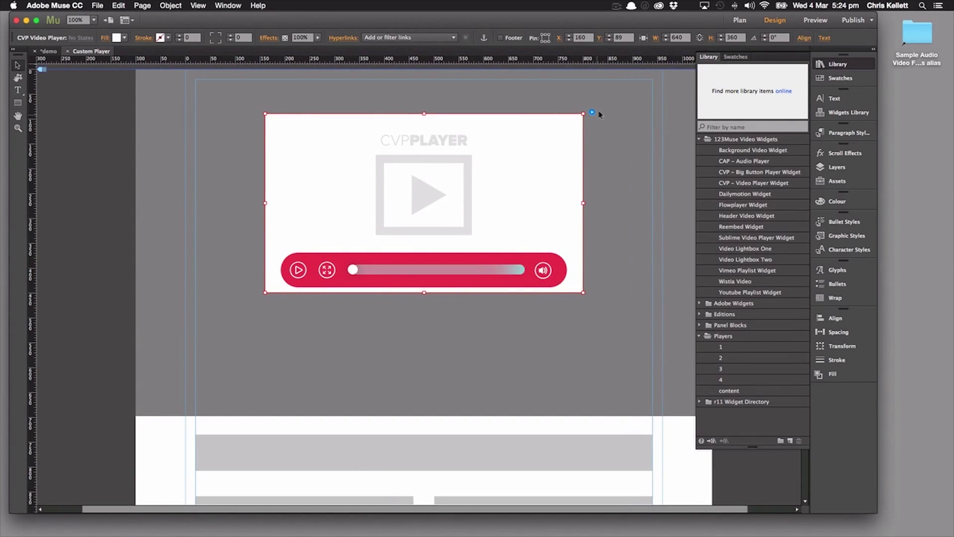
- Reopen the CVP Video Player Options, still showing red Main Color and 0.9 Controls Width
left_click(591, 112)
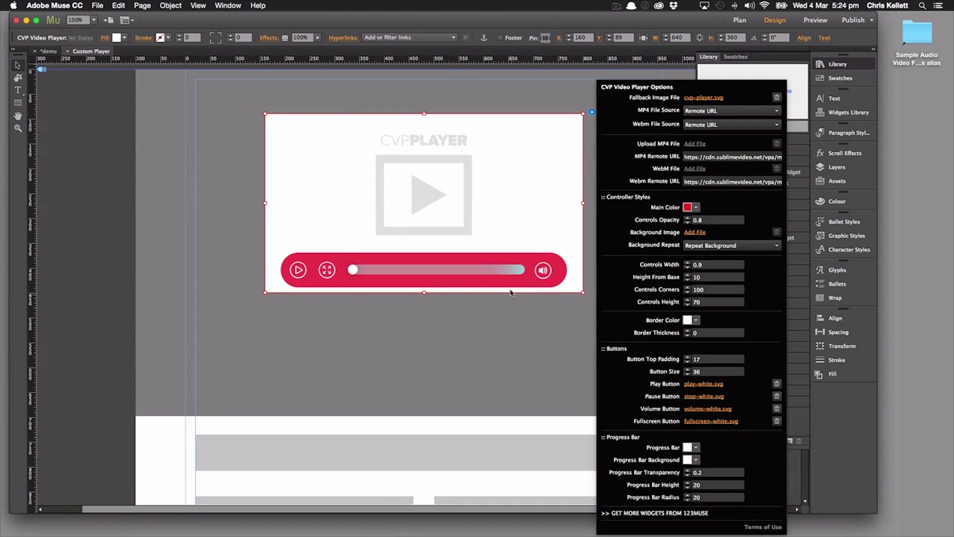
key("Escape")
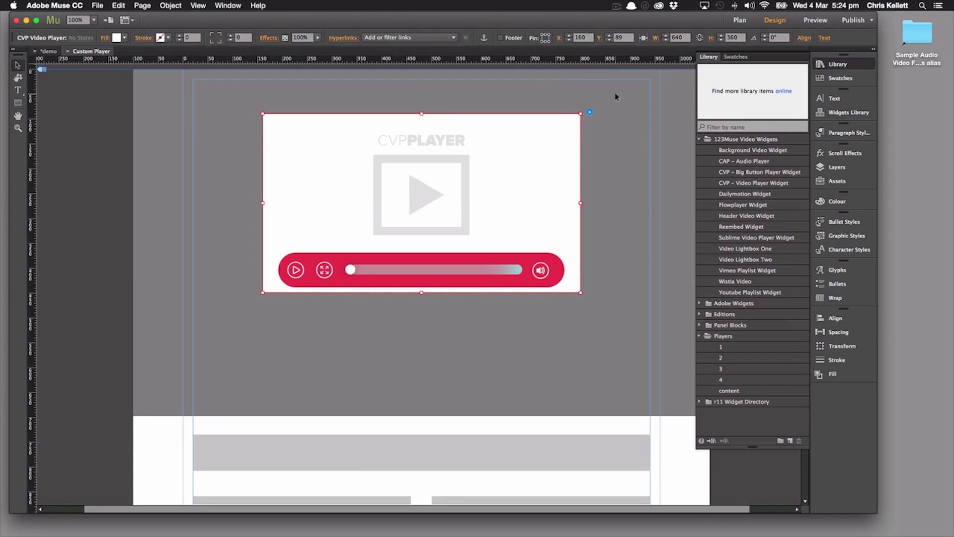
left_click(590, 111)
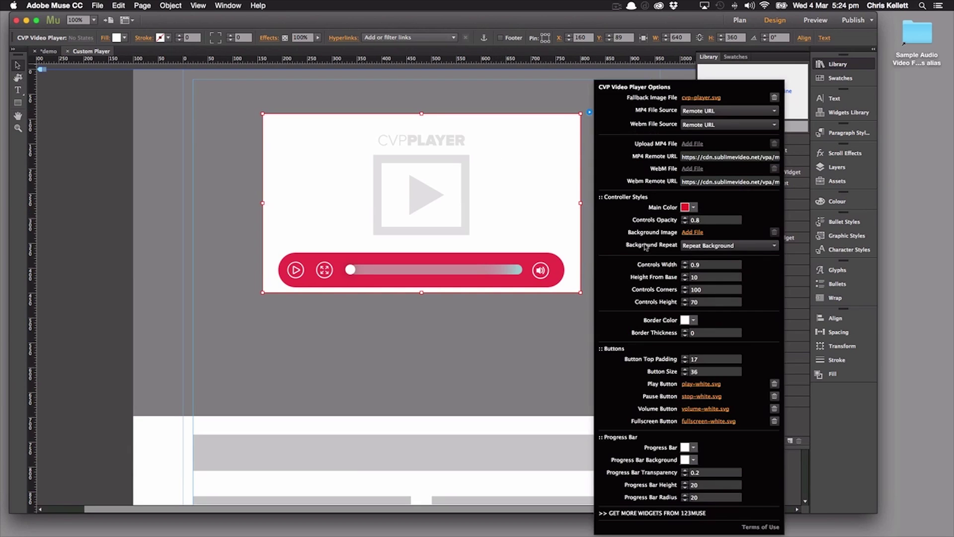